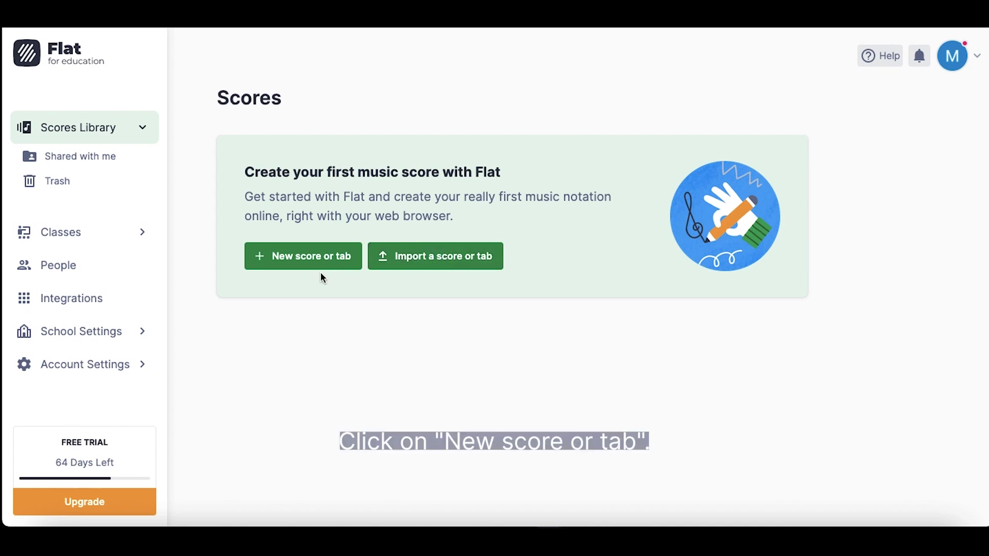
Name the new score 'My first score' and add Grand Piano HQ and Viola HQ.
click(311, 256)
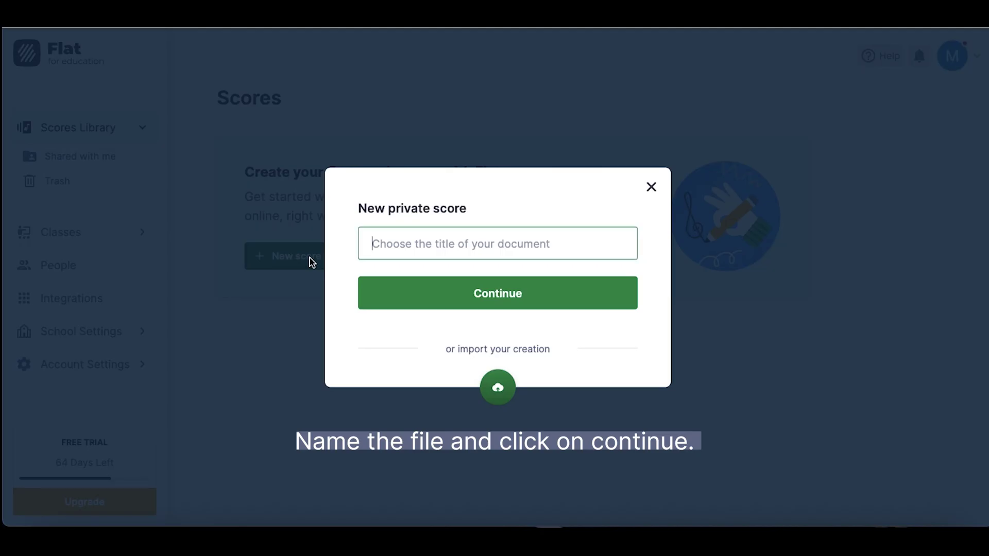
text(My first score)
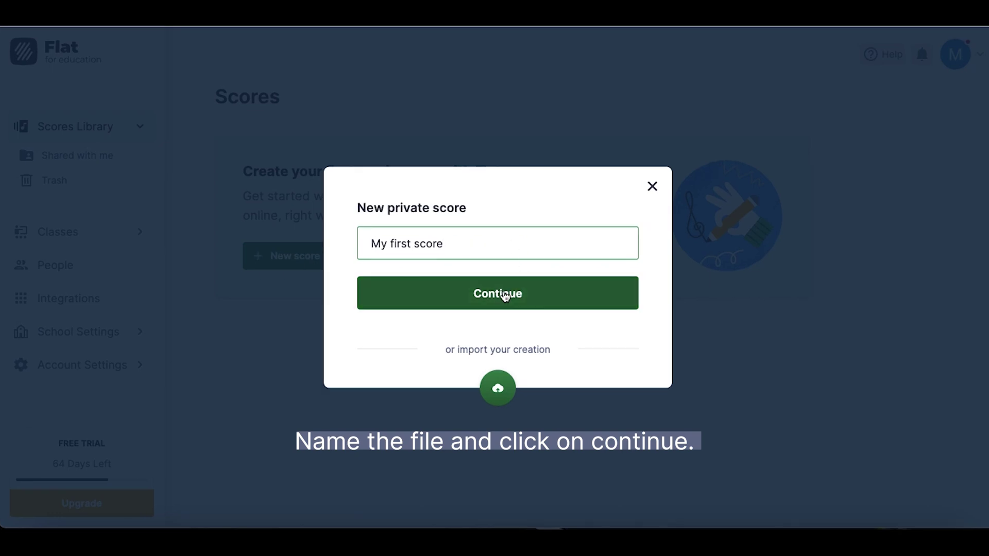
click(505, 297)
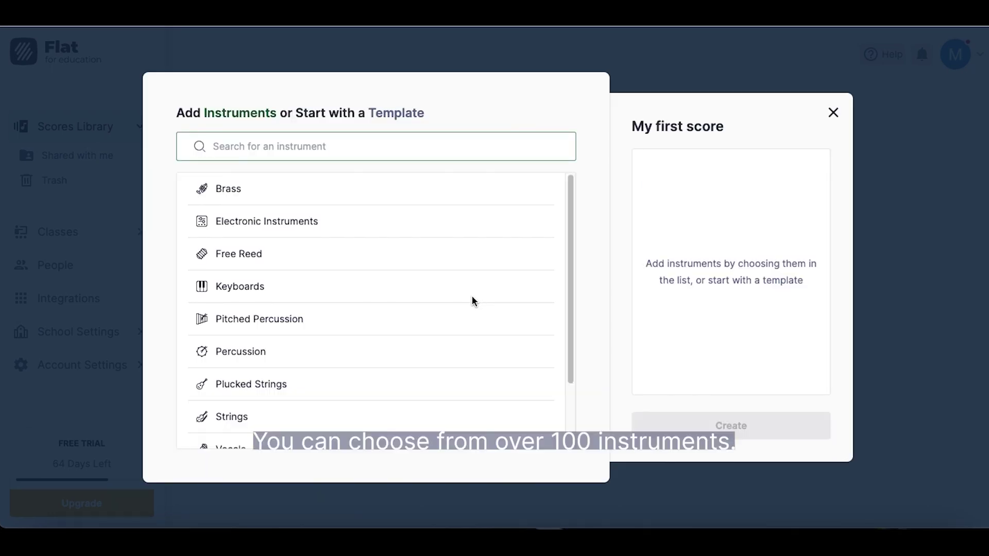
scroll(371, 367, down, 2)
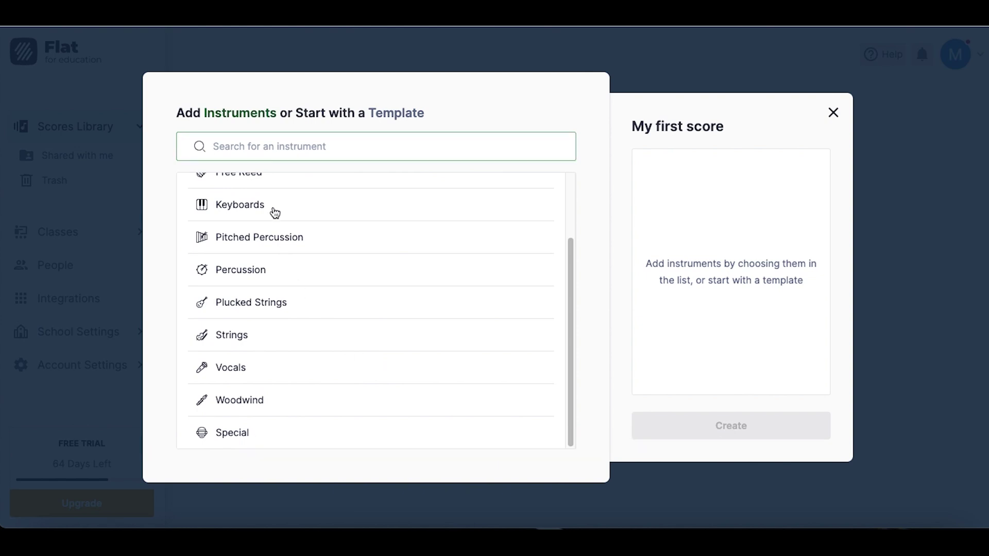
click(275, 212)
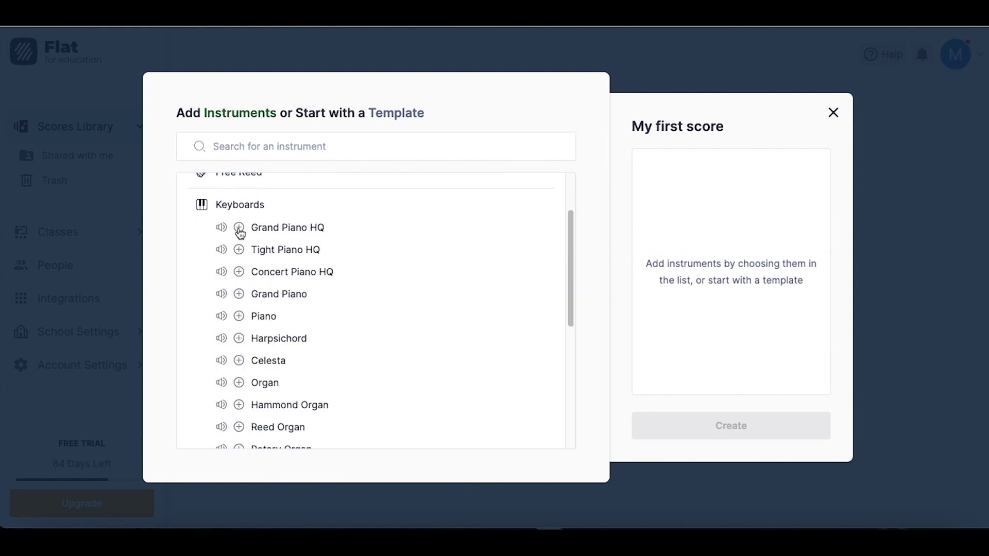
click(239, 228)
click(260, 211)
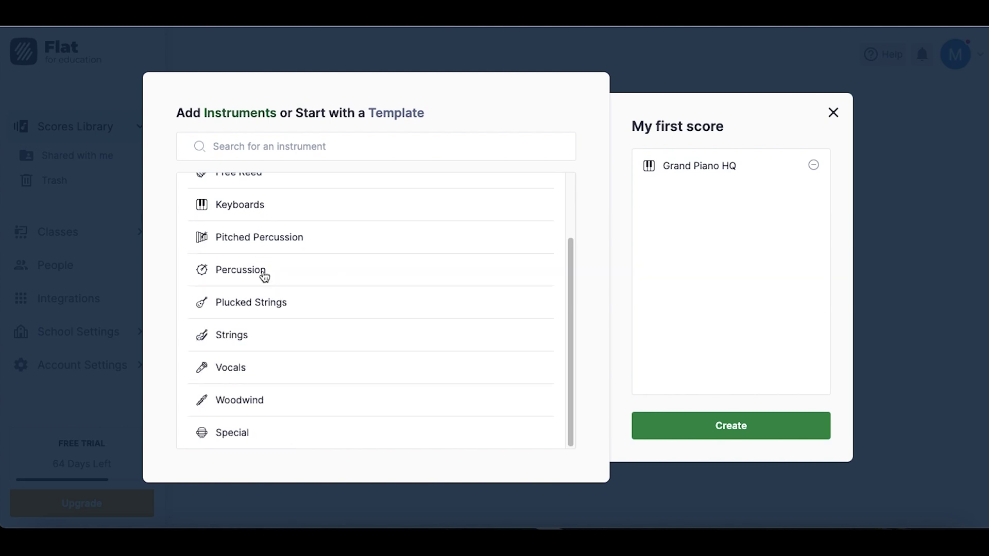
click(231, 338)
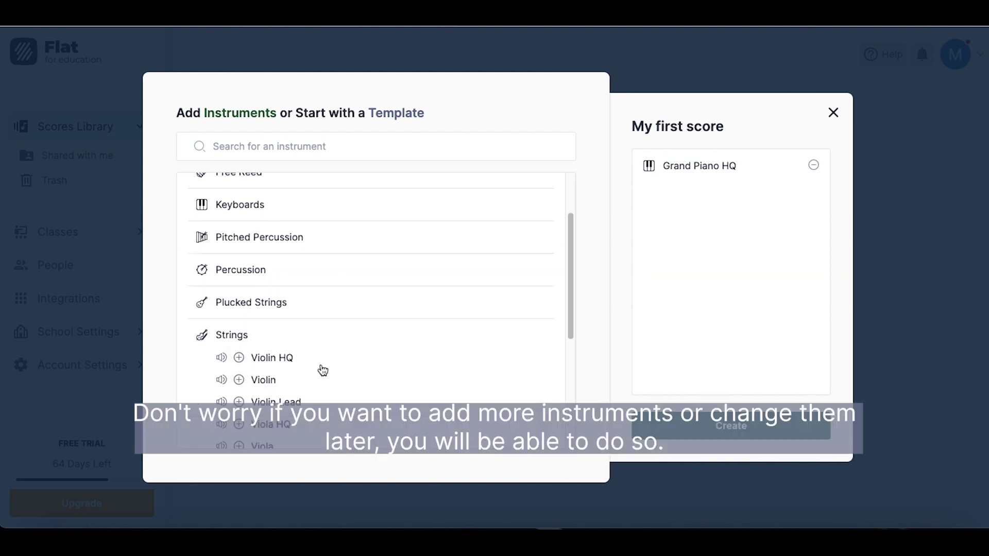
scroll(329, 379, down, 2)
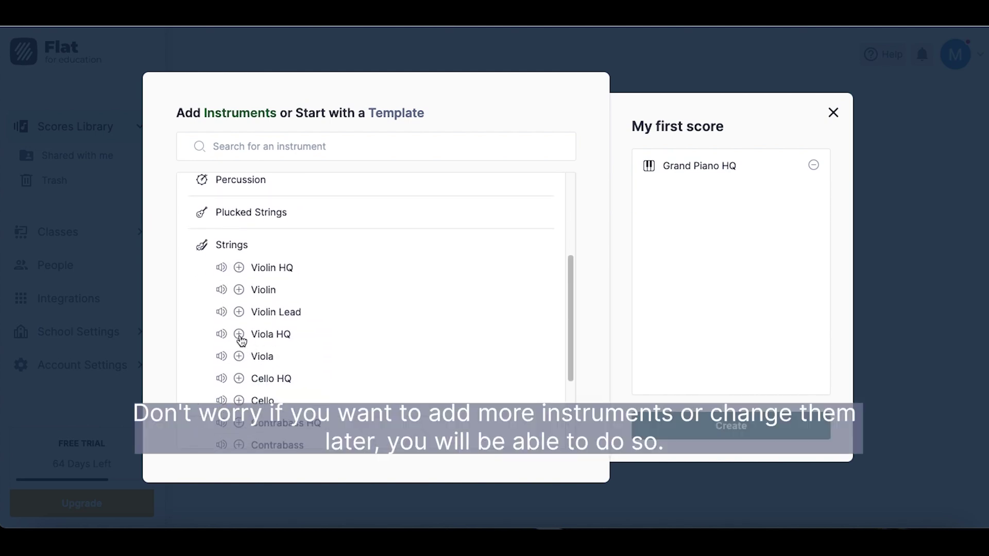
click(239, 336)
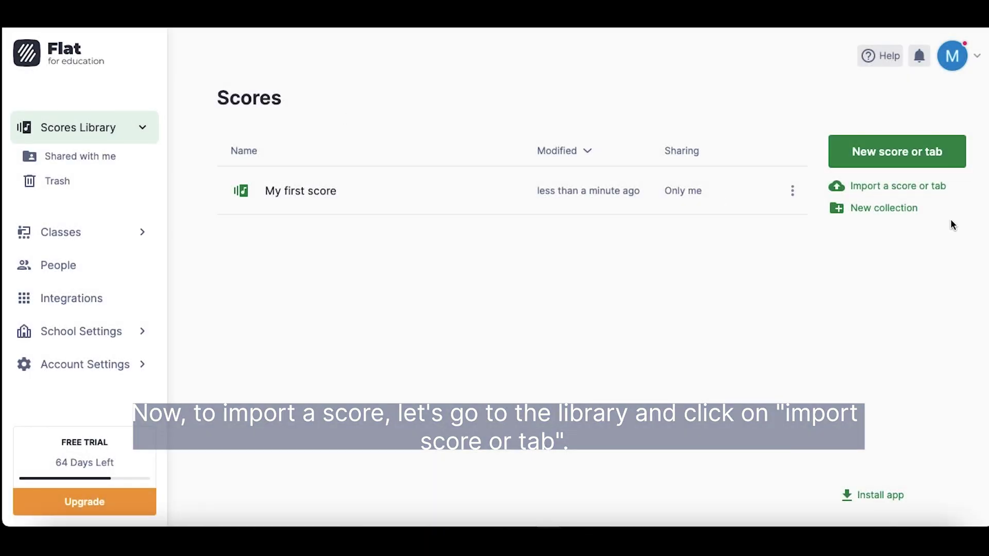
Import La Cucaracha_.musicxml from the Desktop and open the imported La Cucaracha score.
click(928, 192)
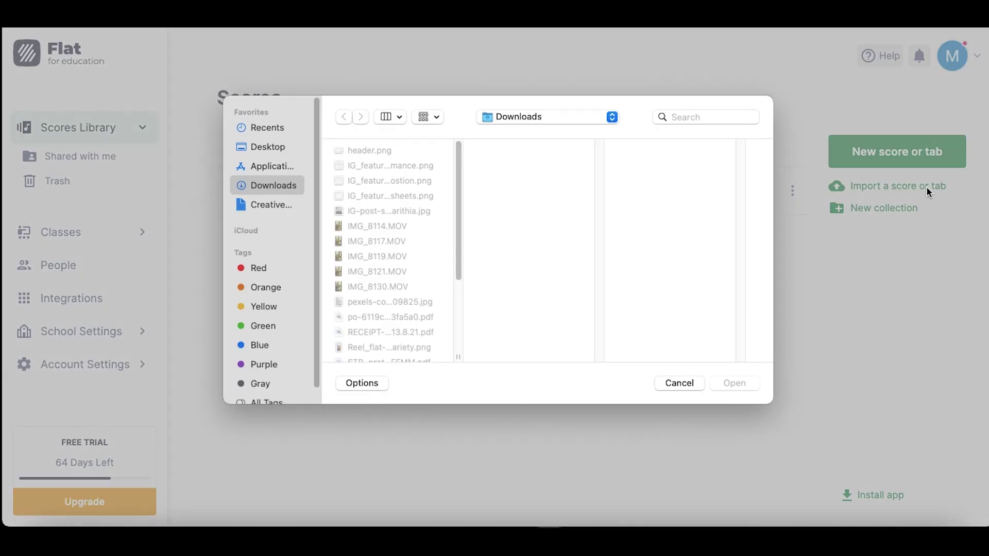
click(273, 148)
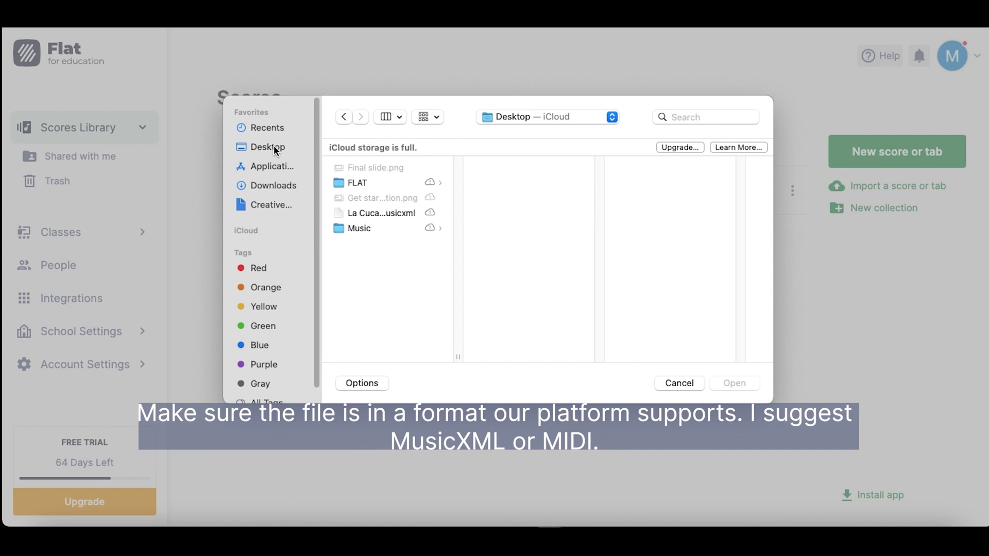
click(380, 215)
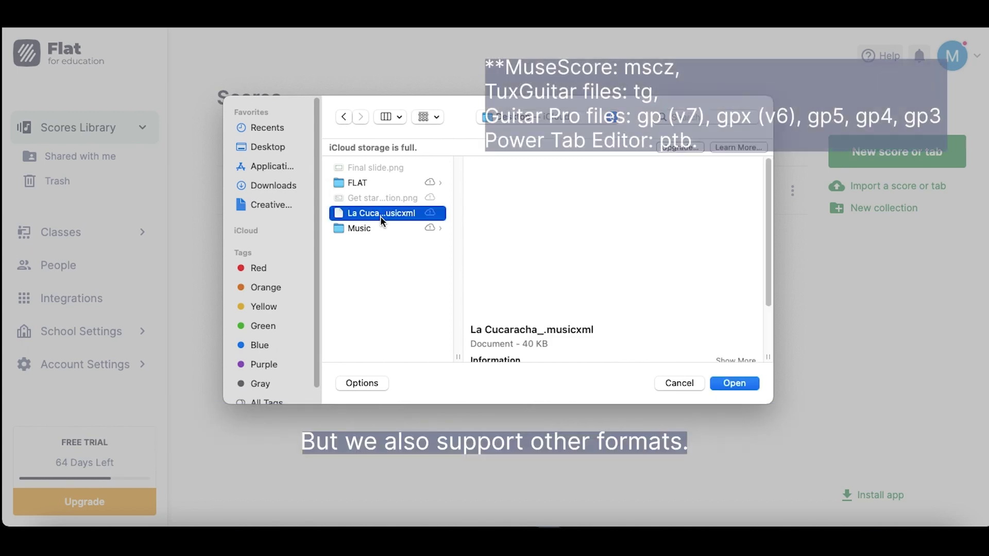
click(733, 384)
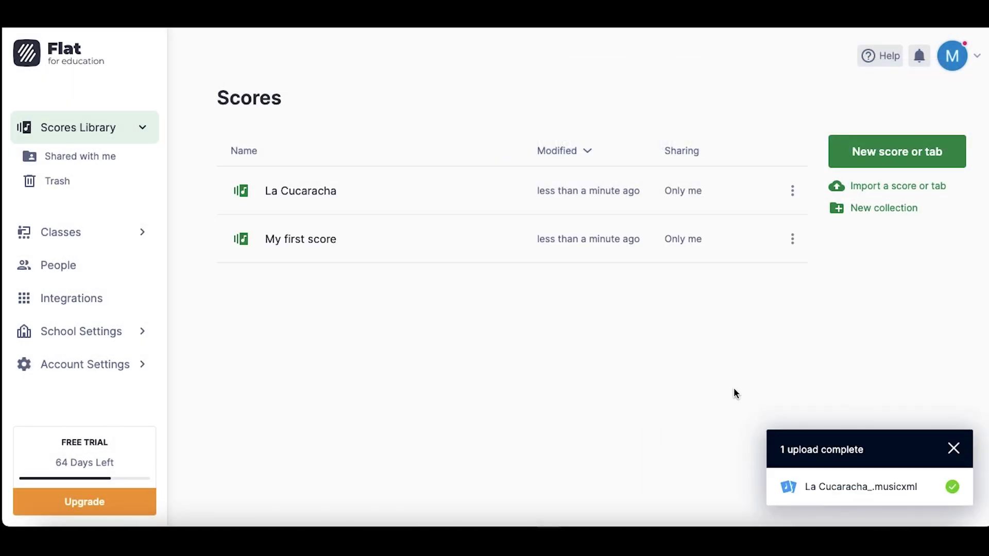
click(350, 203)
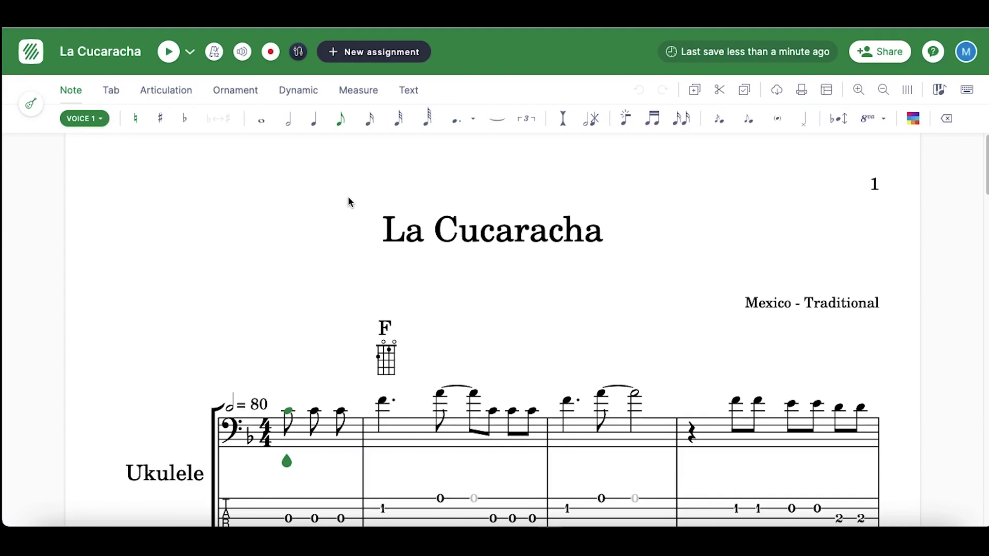
scroll(348, 202, down, 3)
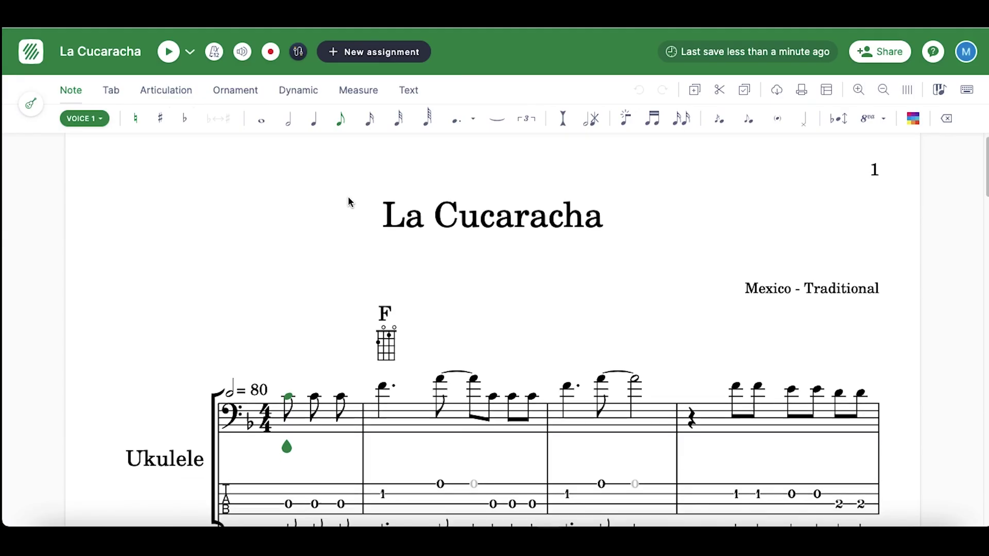
scroll(348, 202, down, 2)
scroll(348, 203, down, 2)
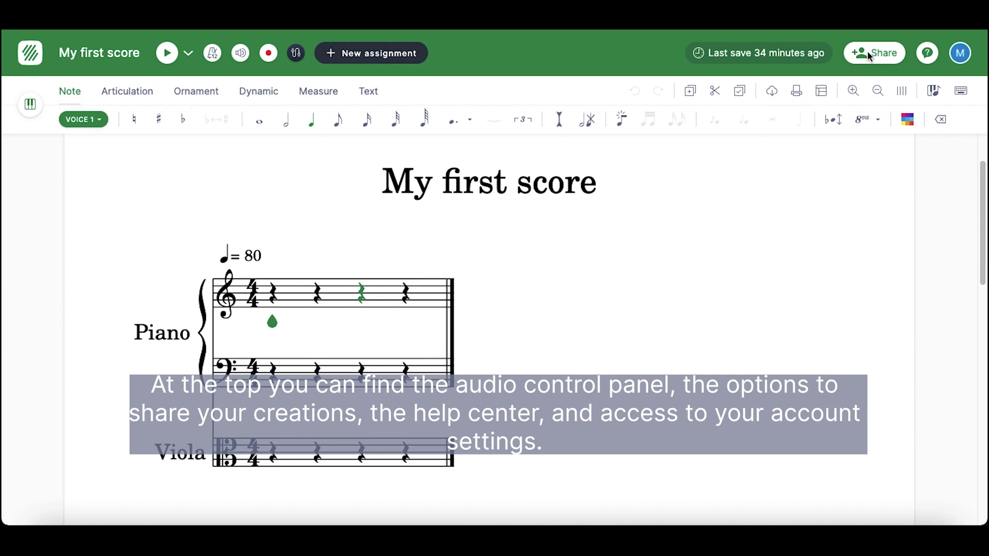
View and dismiss the account menu, then move note entry to the first treble beat.
click(961, 54)
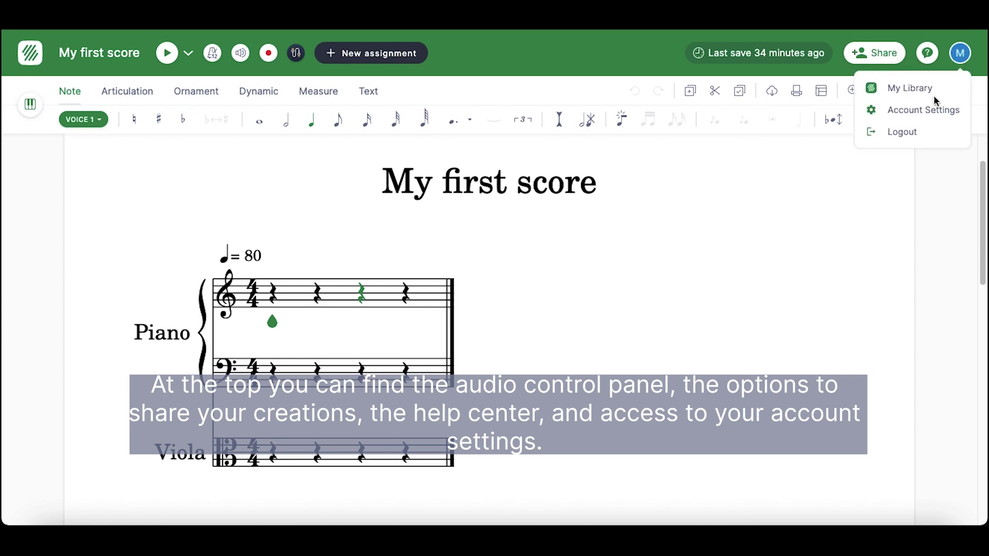
click(814, 221)
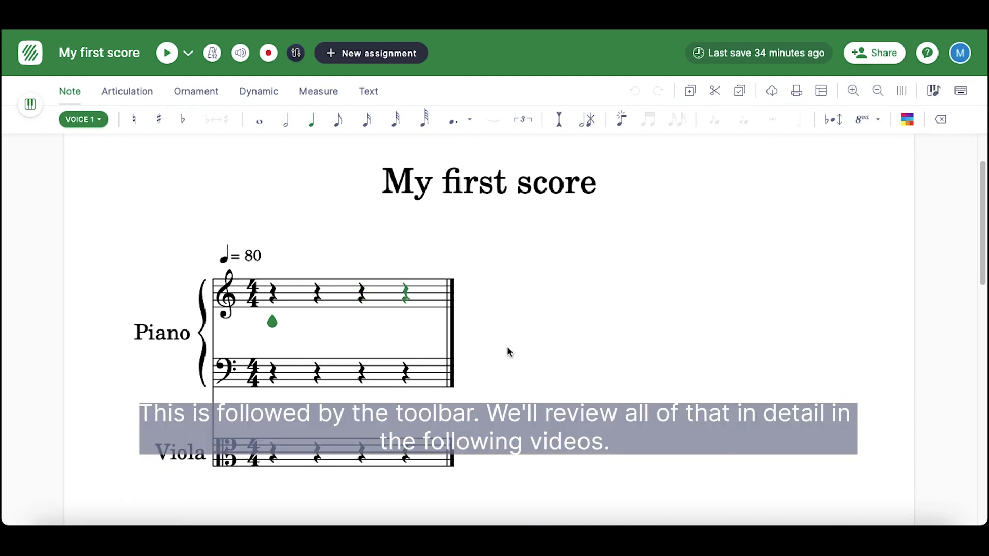
key(Right)
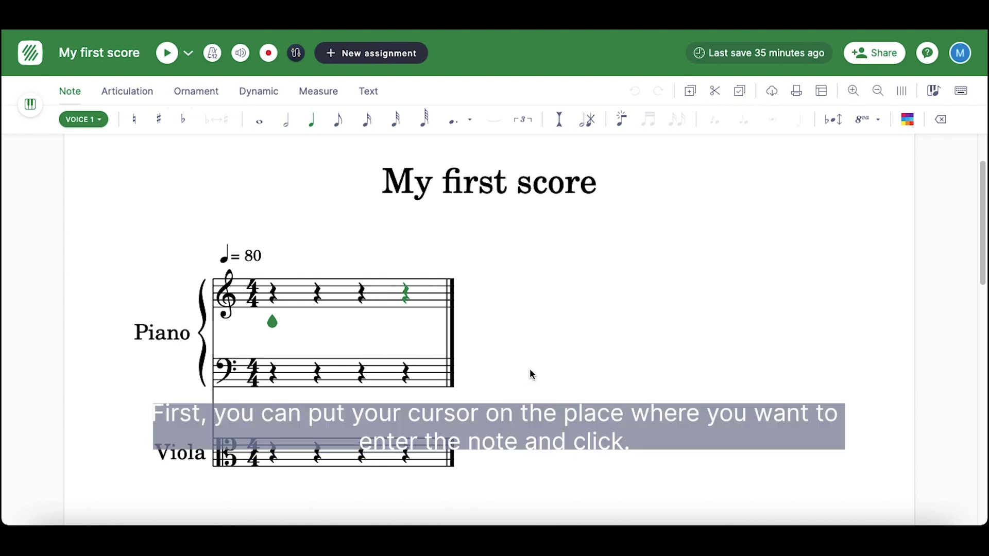
Enter quarter notes G, C, E and F in the first Piano treble measure.
click(273, 302)
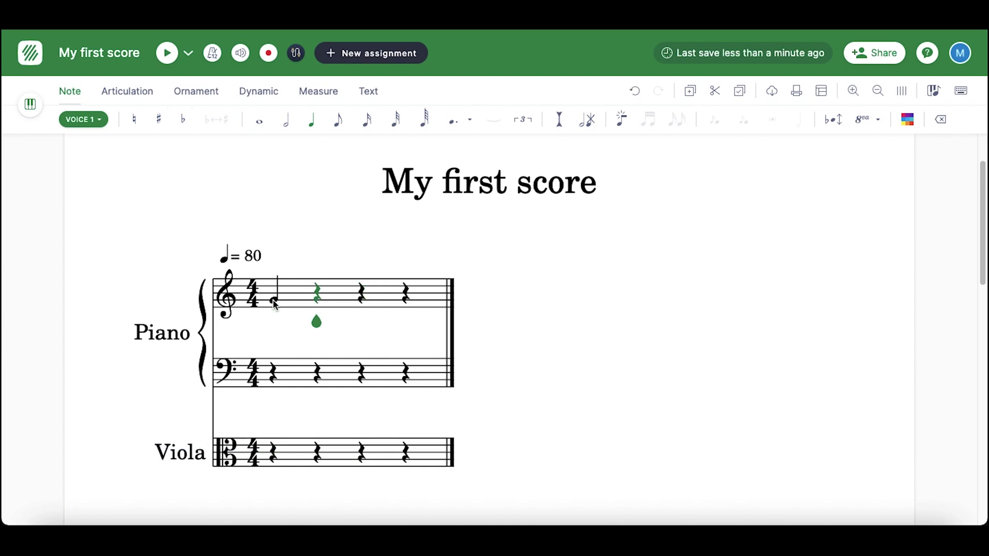
click(321, 291)
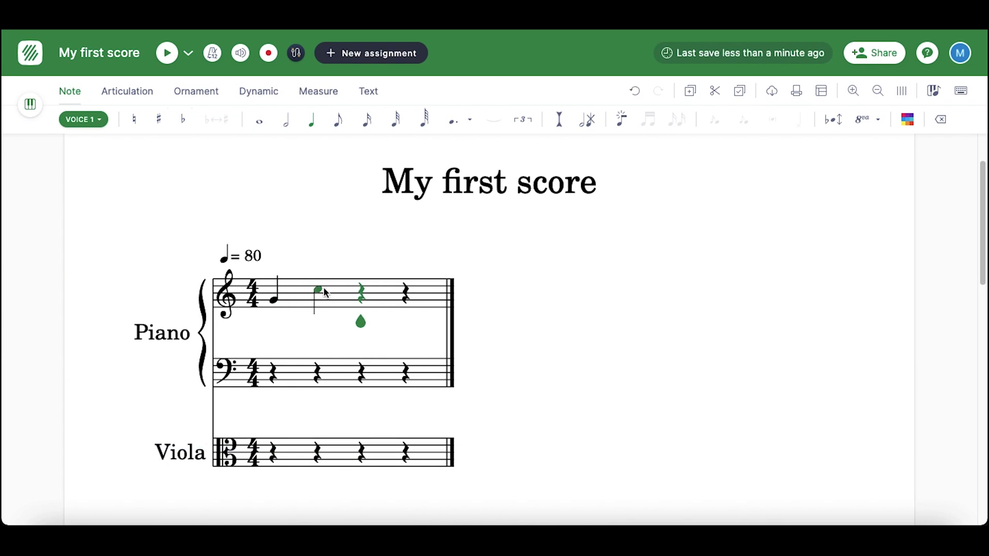
click(369, 282)
click(418, 302)
Review the Add note keyboard shortcuts, then close the shortcuts list.
click(962, 92)
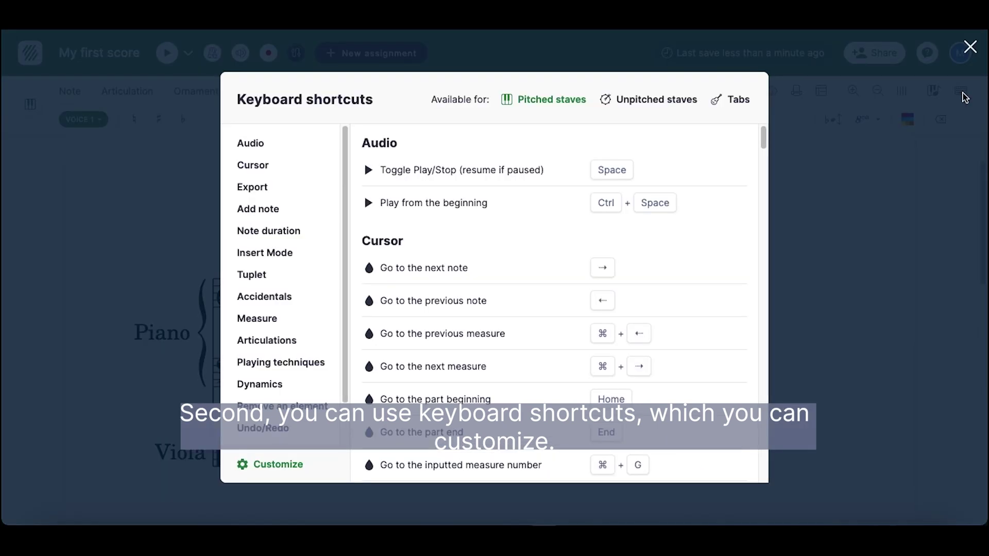
click(276, 209)
scroll(561, 372, down, 2)
scroll(562, 373, down, 2)
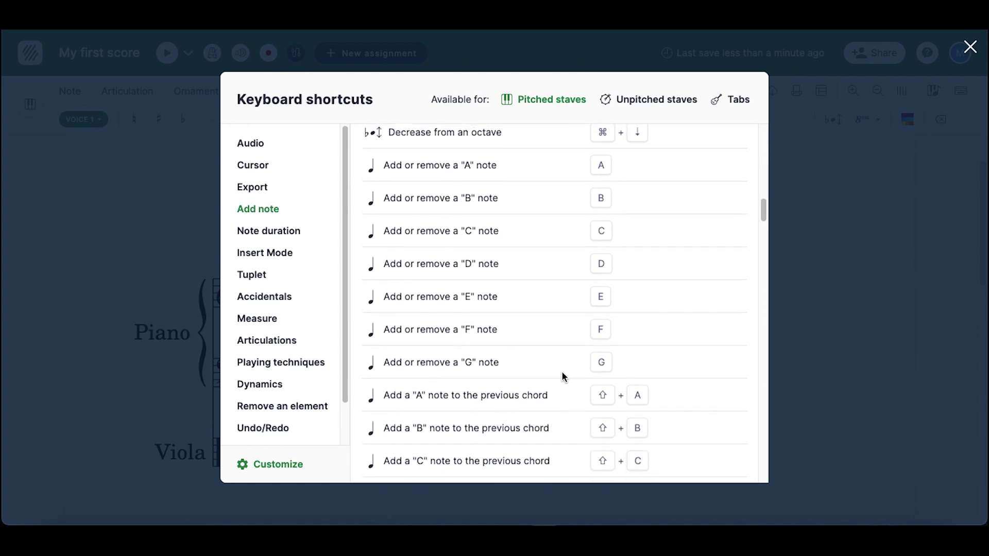
click(970, 48)
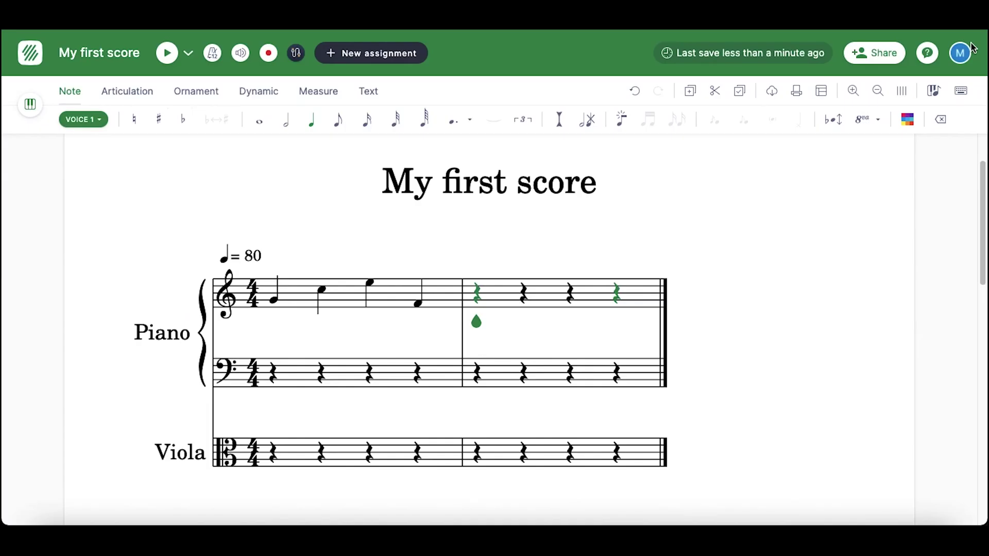
Enter C6, A4, G4, C5 in measure 2 via touch keyboard, then drag C6 down.
click(932, 91)
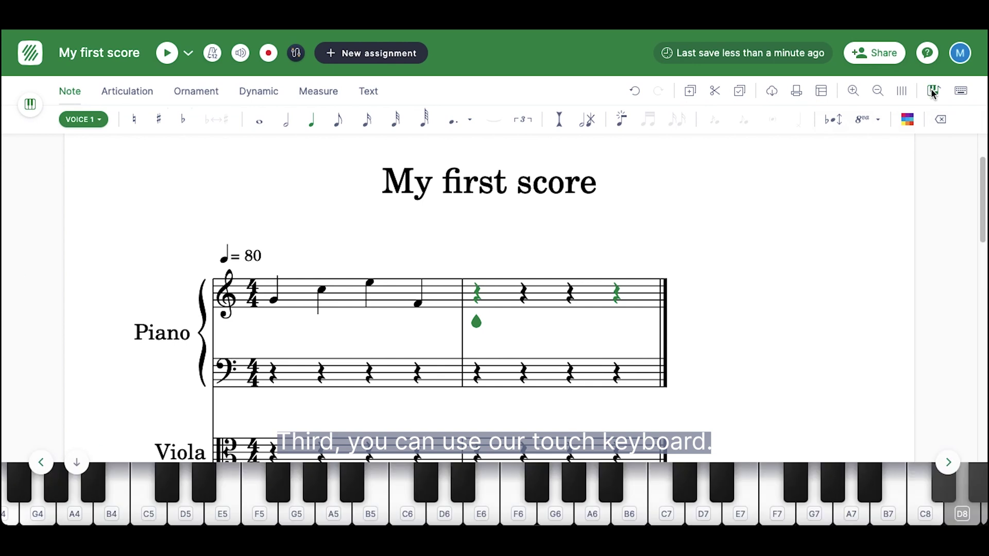
click(414, 519)
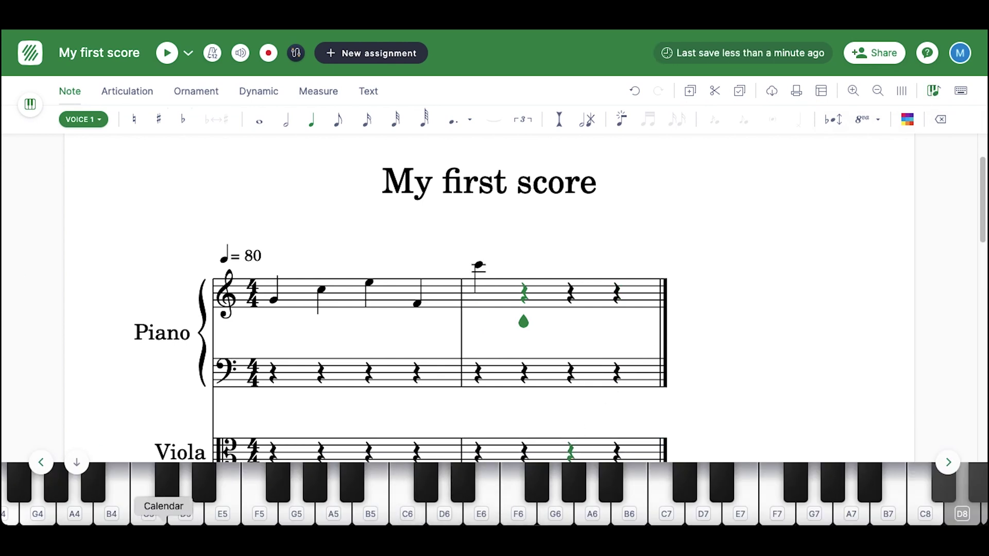
click(77, 514)
click(39, 511)
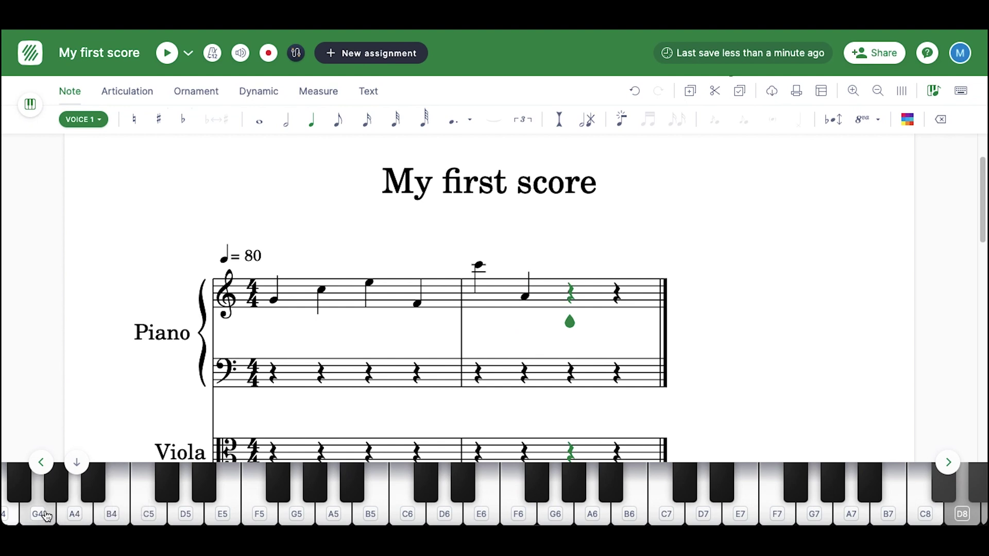
click(141, 516)
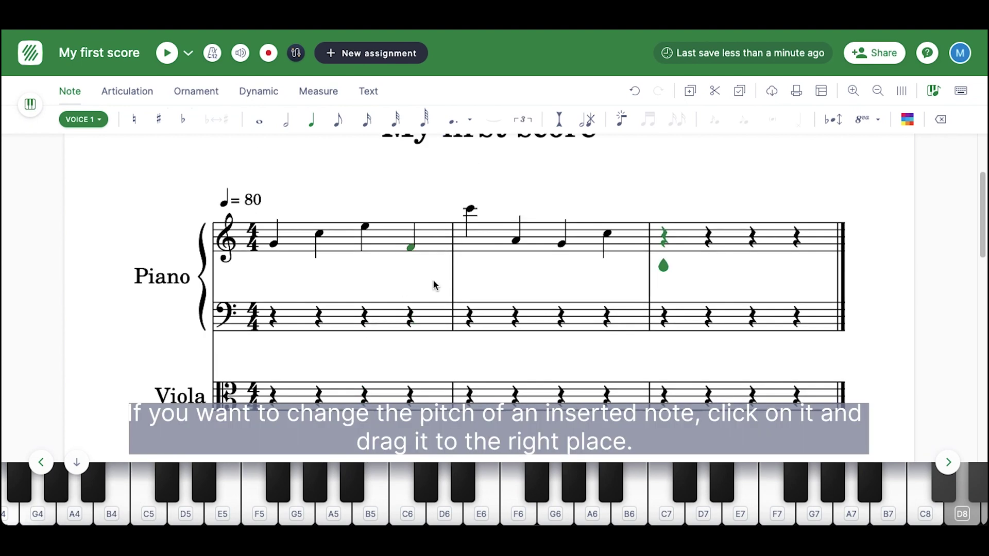
click(472, 213)
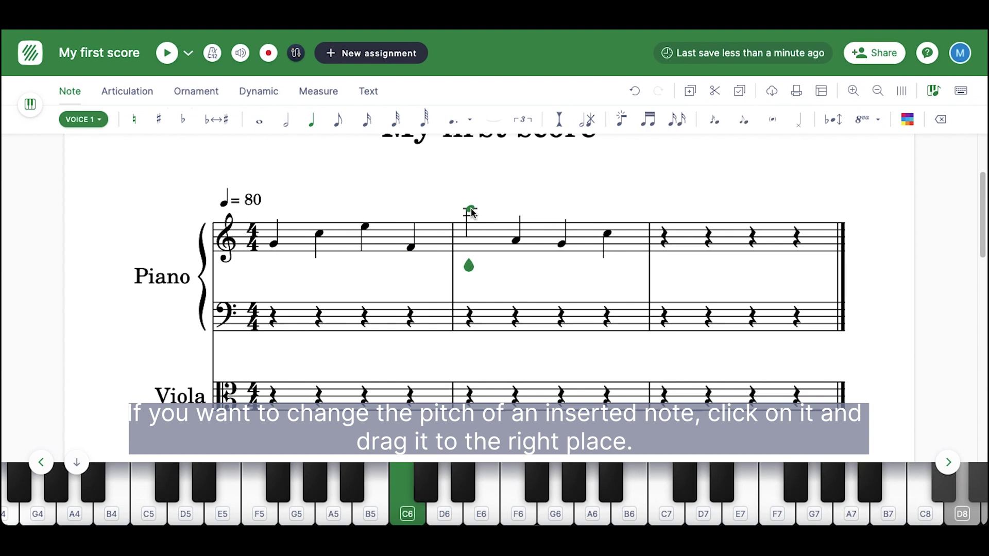
drag(472, 212, 470, 240)
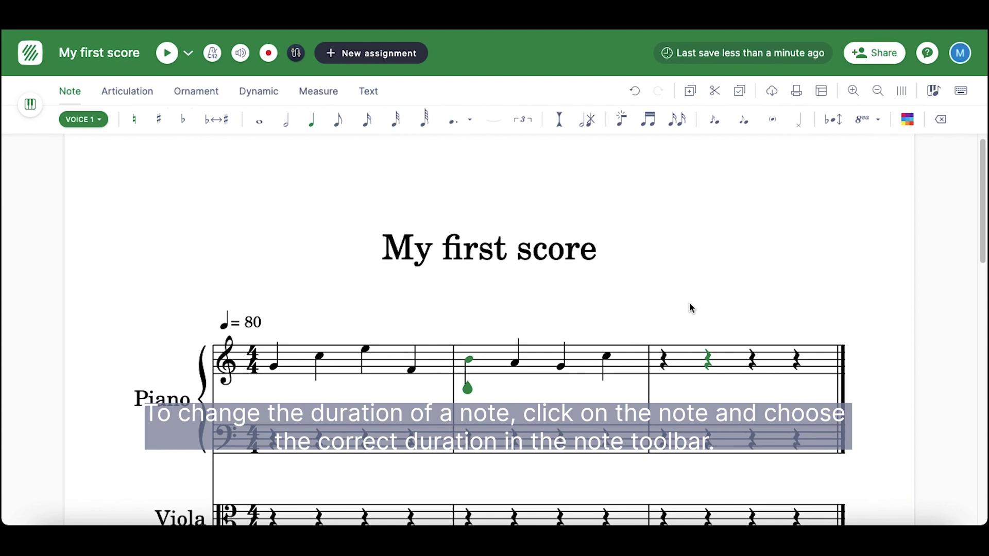
Make measure 2's first note a half note; try whole and 64th on measure 3, then restore quarter rests.
key(Left)
click(285, 129)
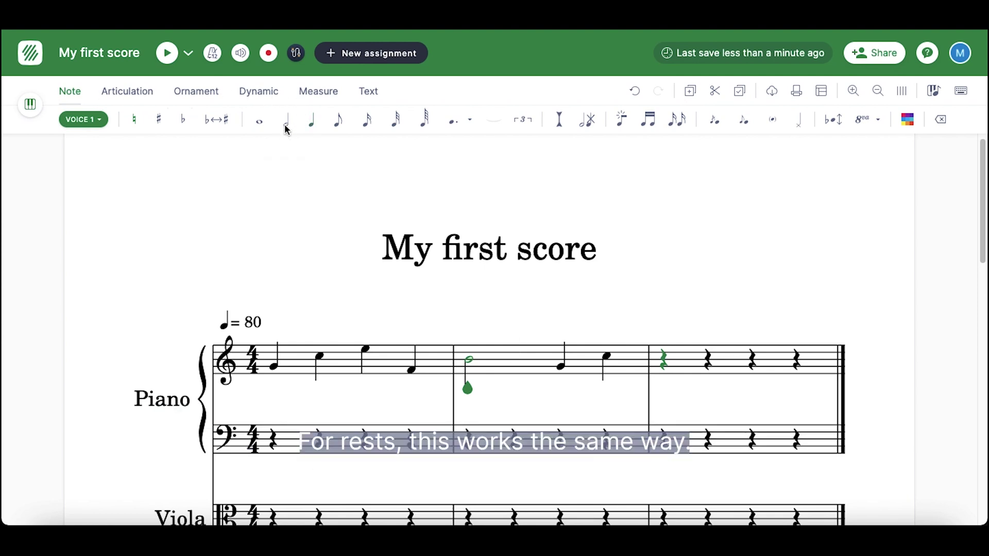
click(662, 363)
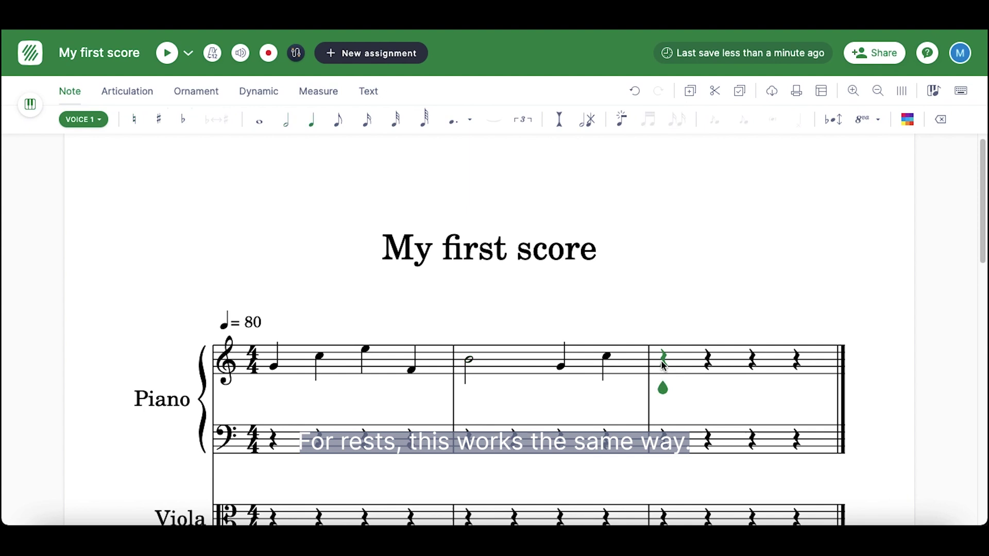
click(260, 122)
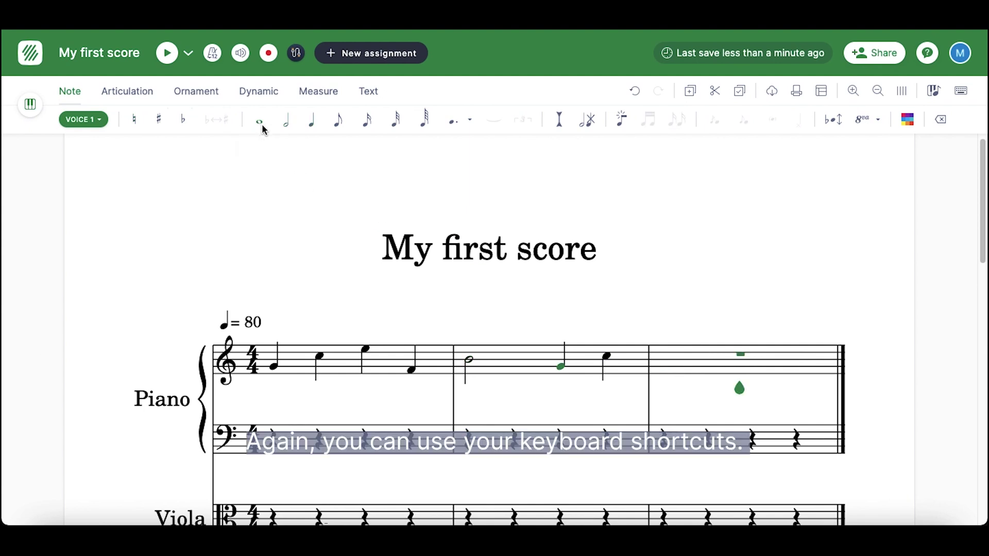
click(423, 122)
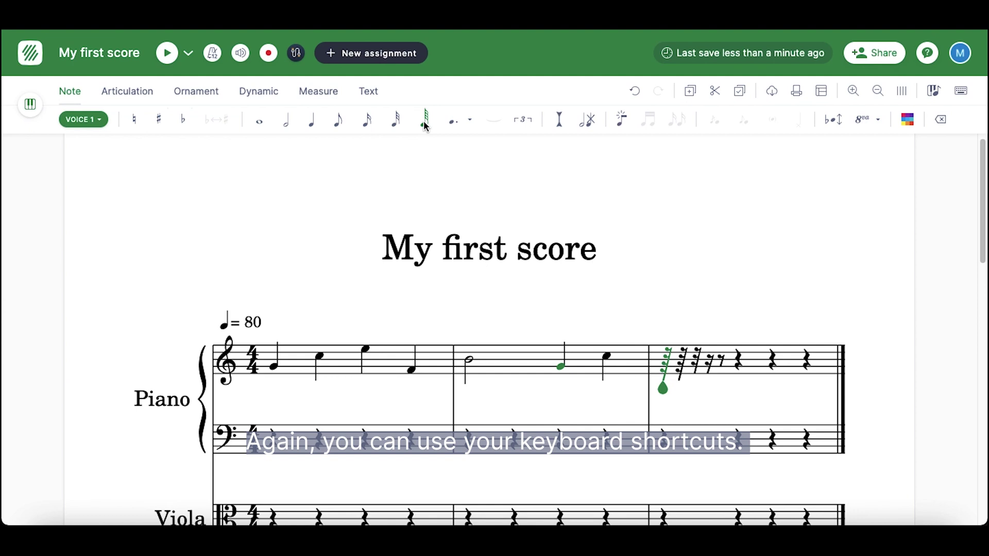
click(309, 126)
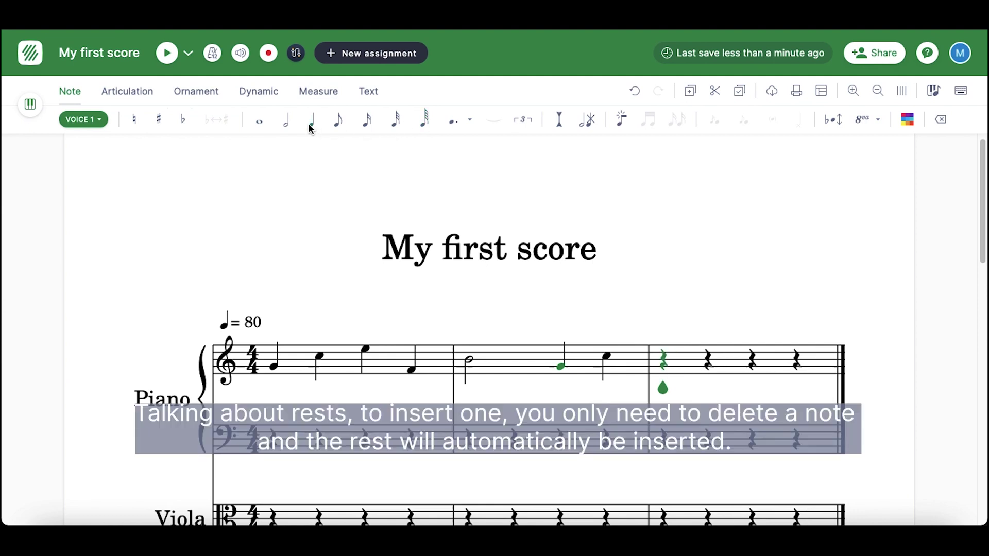
Delete the last note of measure 2, leaving a quarter rest.
key(Left)
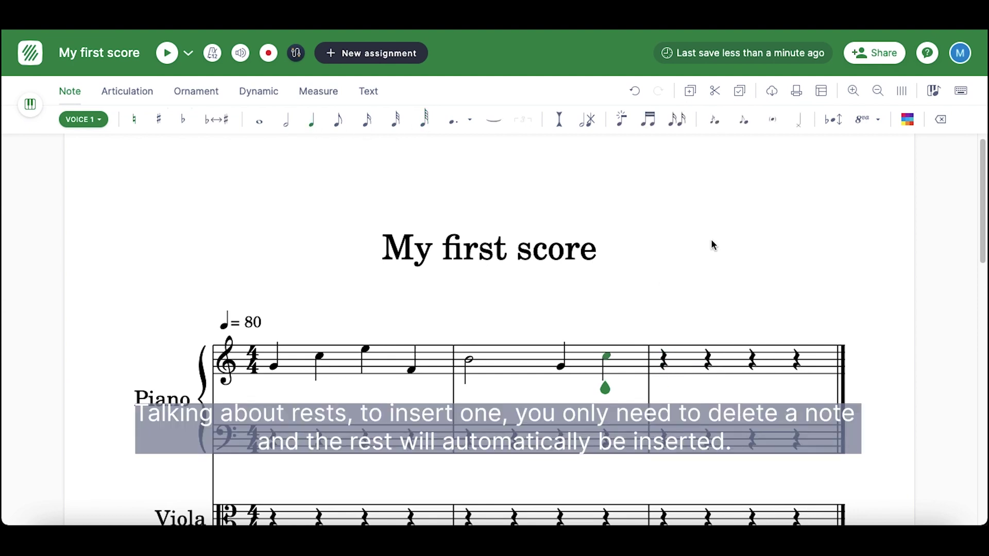
key(Delete)
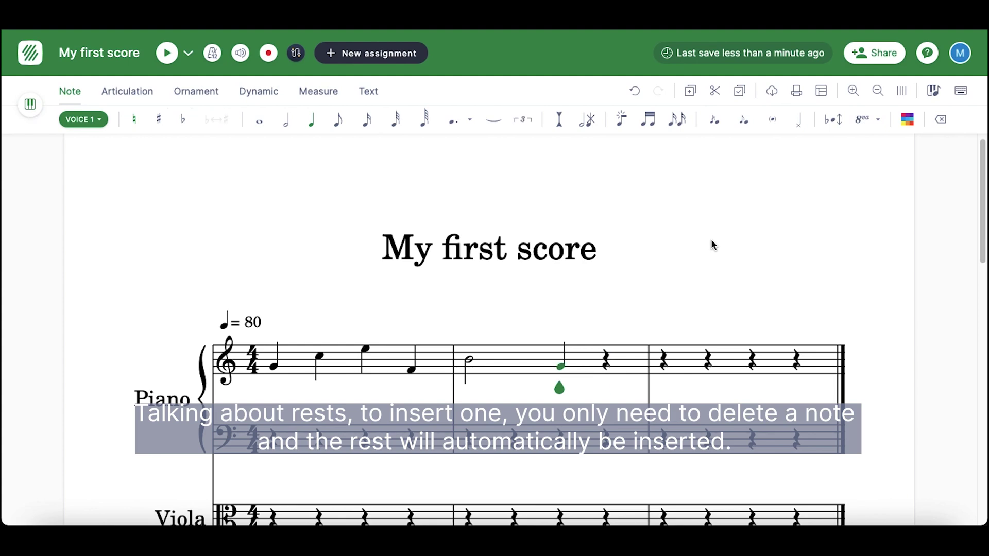